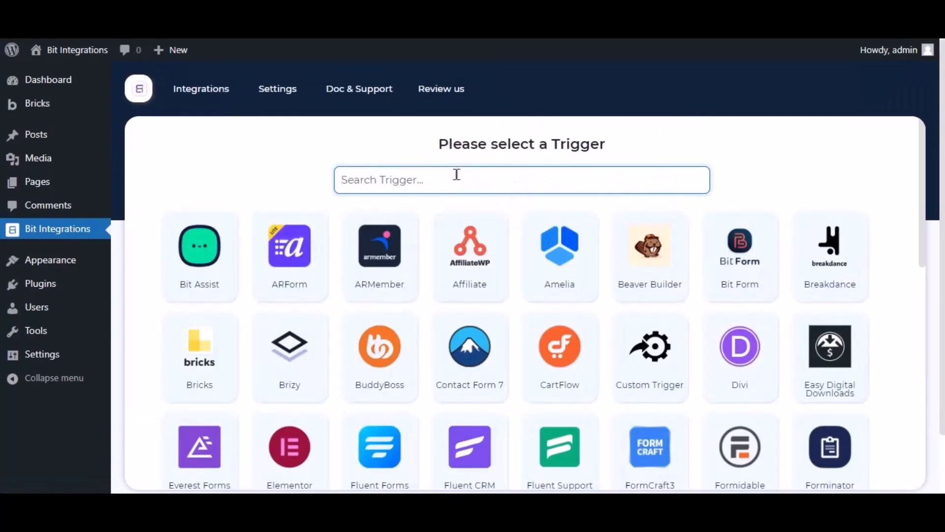
Find Bricks among the triggers, select it, and open its form/task list
text(bricks)
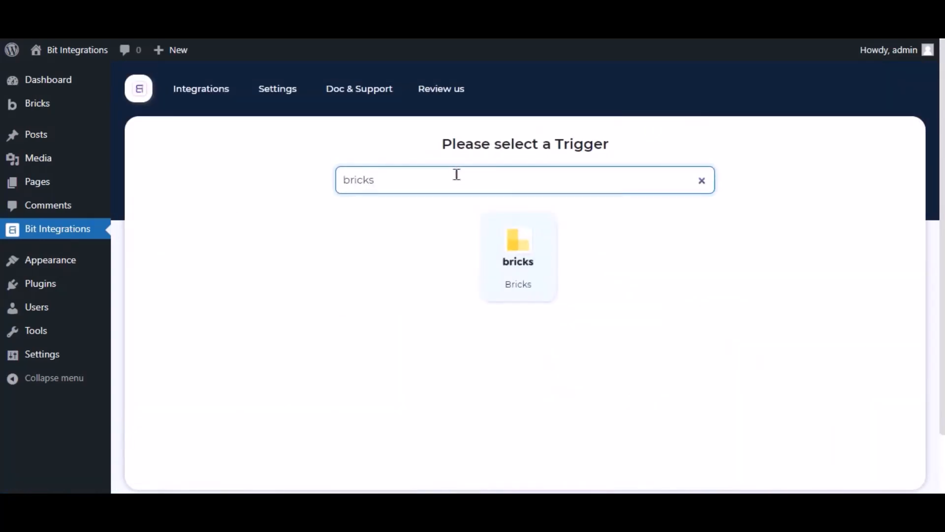
click(495, 240)
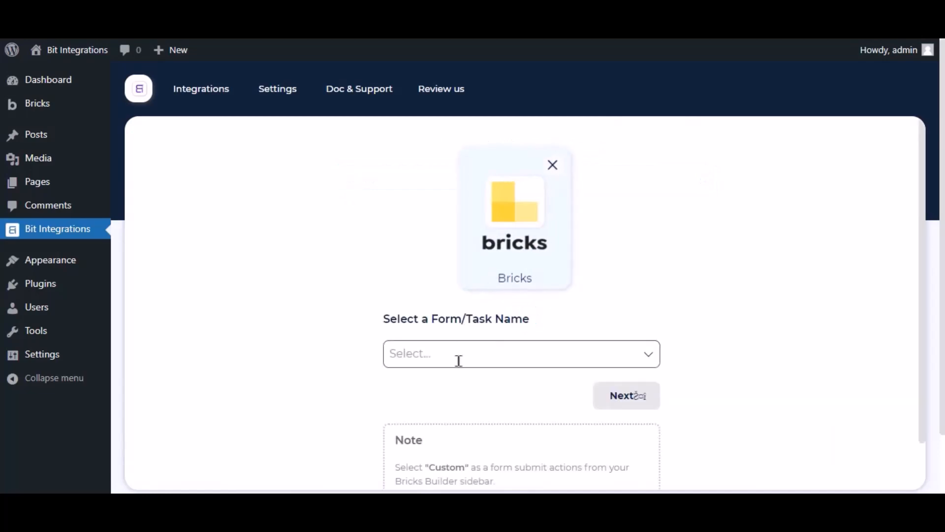
click(457, 365)
click(353, 343)
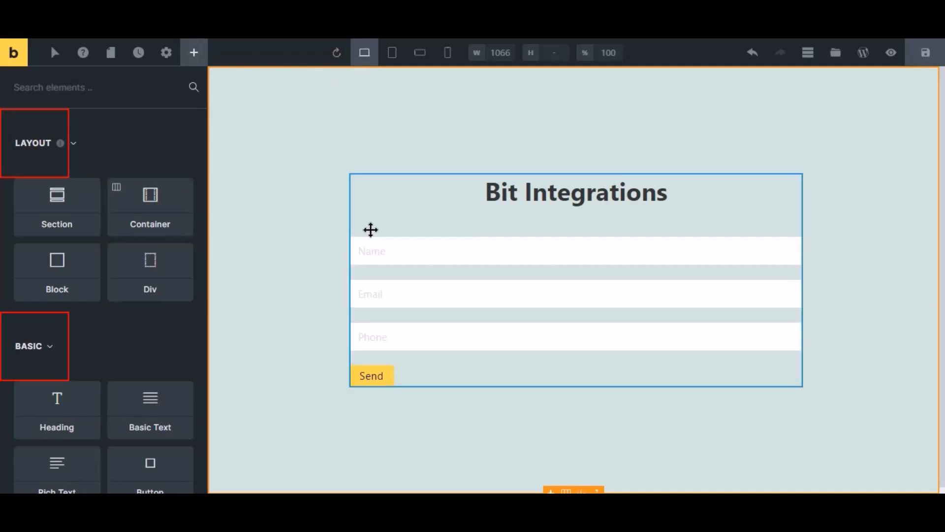
In the Bricks editor, set the contact form's action after successful submit to Custom and save the page
click(393, 283)
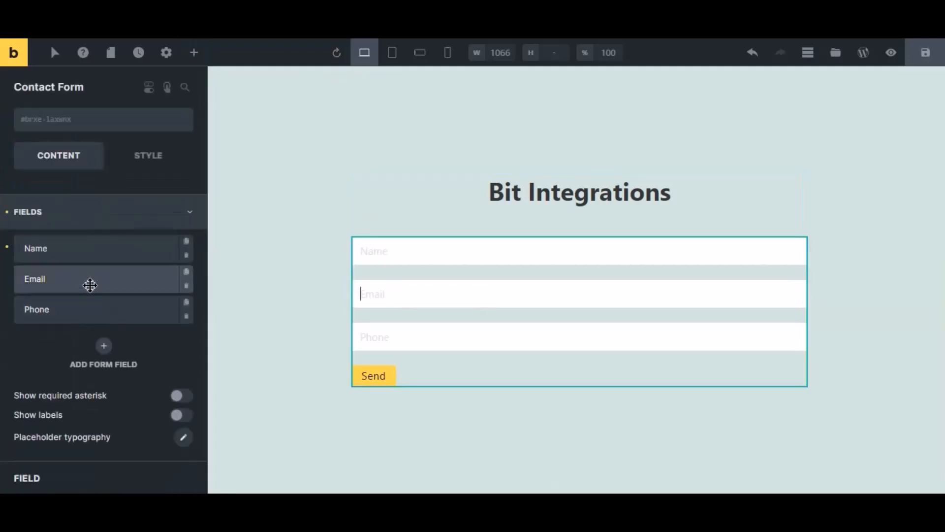
click(55, 224)
click(57, 285)
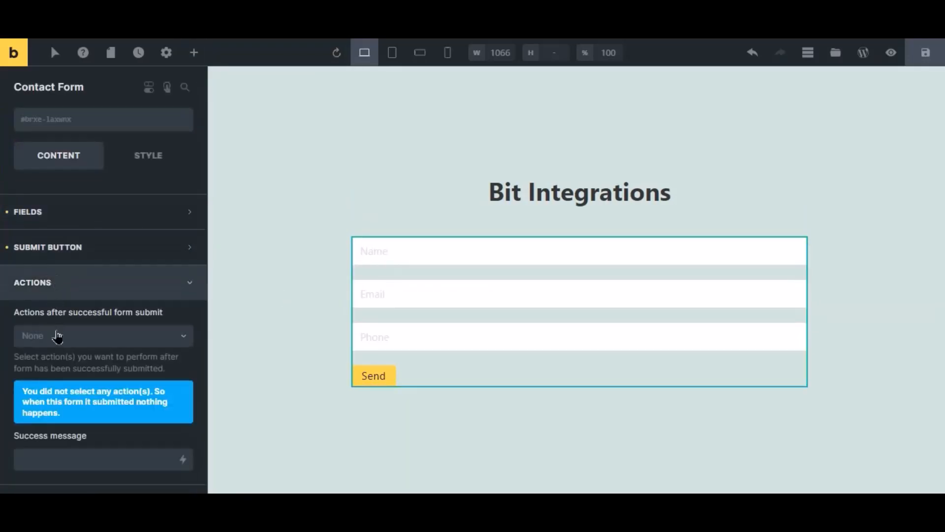
click(57, 335)
click(39, 359)
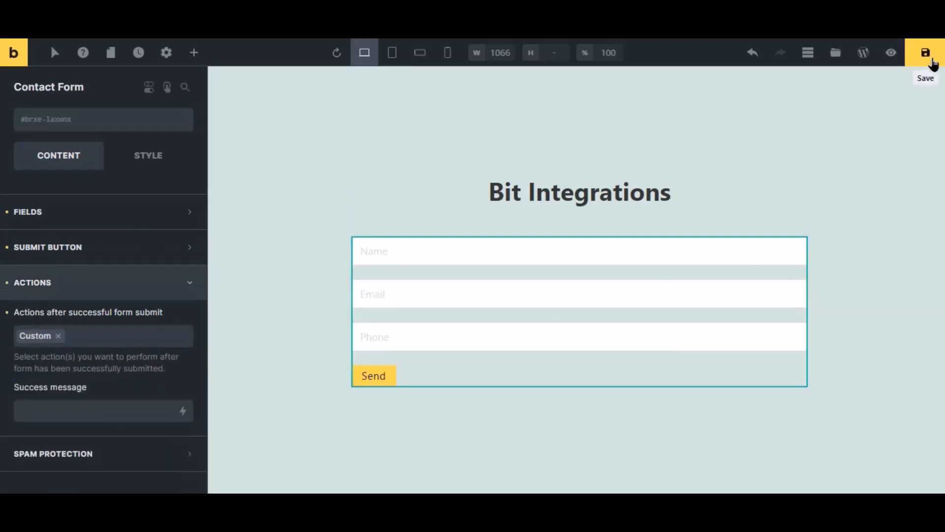
click(925, 52)
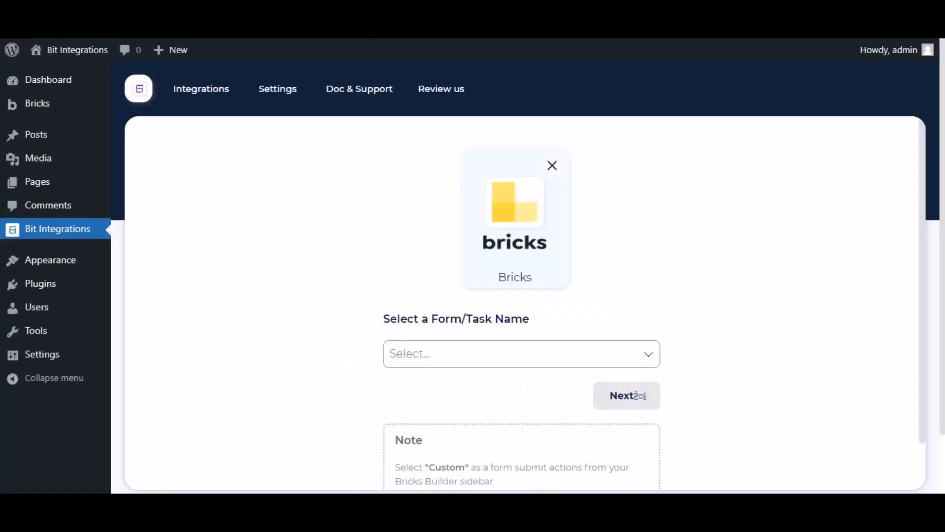
Back in Bit Integrations, select Contact Form as the Bricks trigger form and continue to the action selection
scroll(439, 295, down, 2)
click(438, 289)
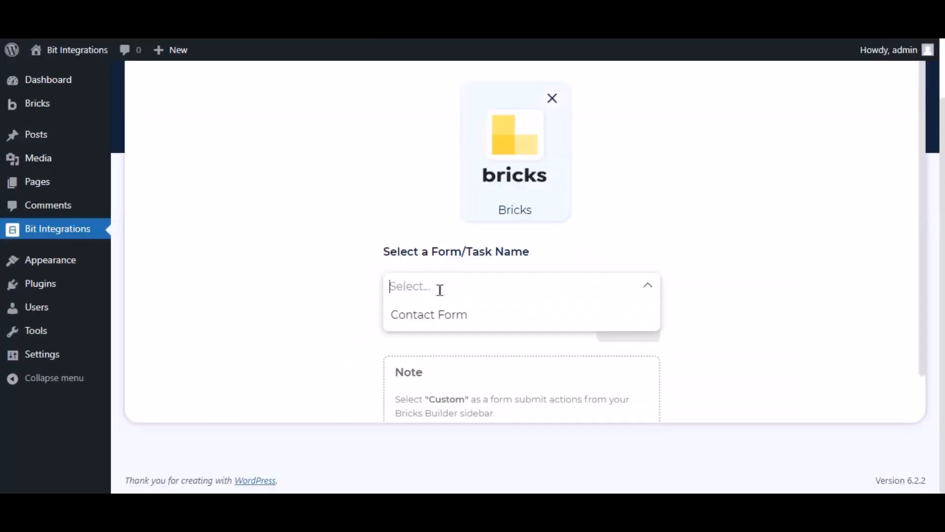
click(438, 315)
click(622, 337)
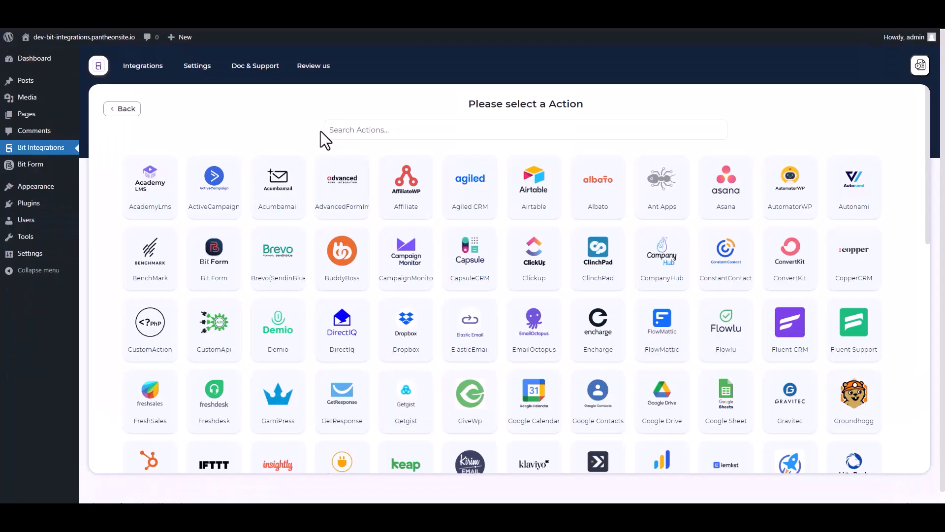
Search the actions for "web" and choose Web Hooks as the integration's action
click(371, 128)
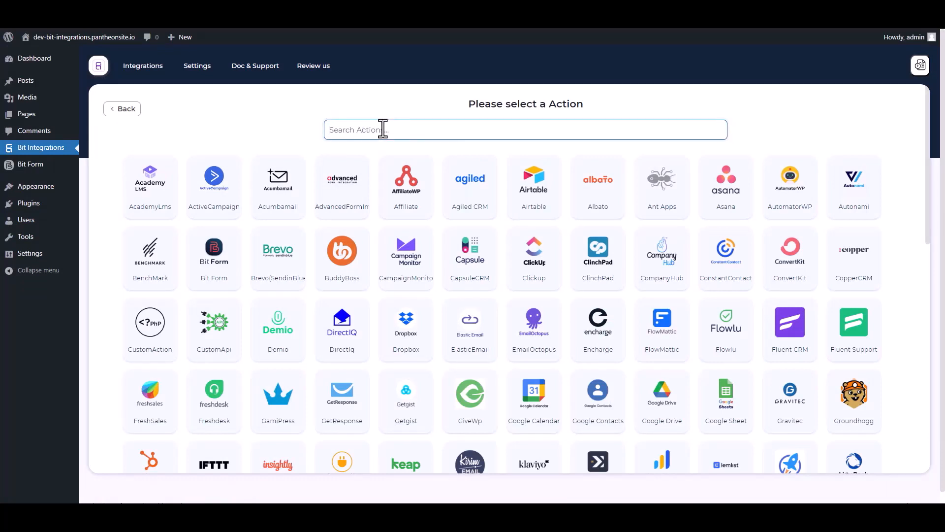
text(web)
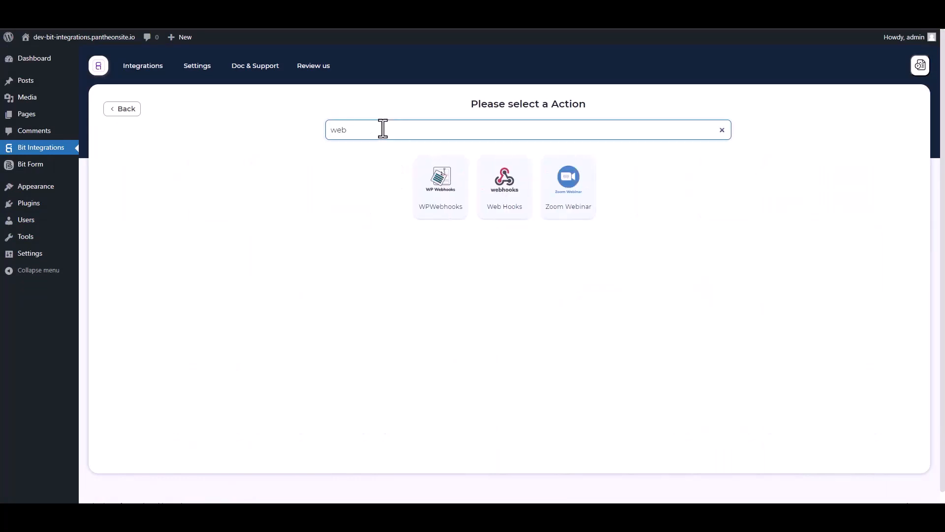
click(503, 213)
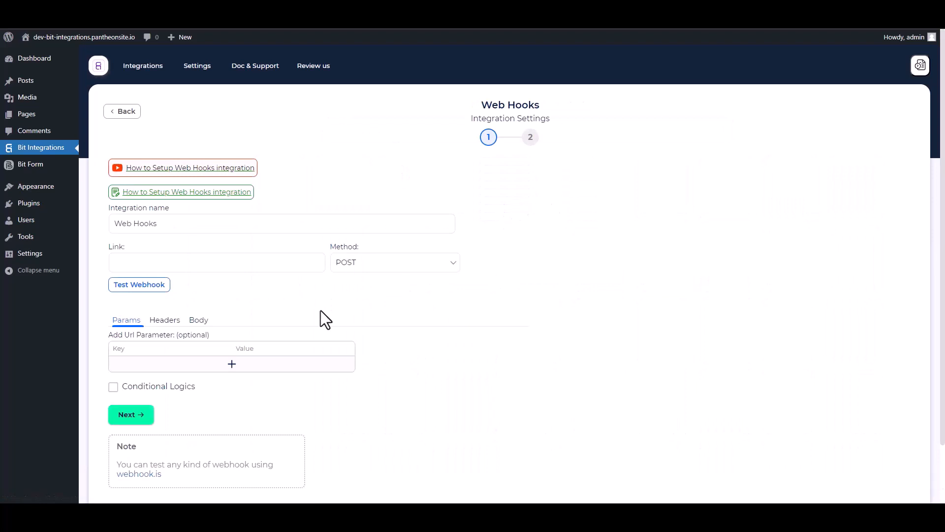
Configure the webhook body to send all data with the application/json content type
scroll(291, 291, down, 1)
click(199, 272)
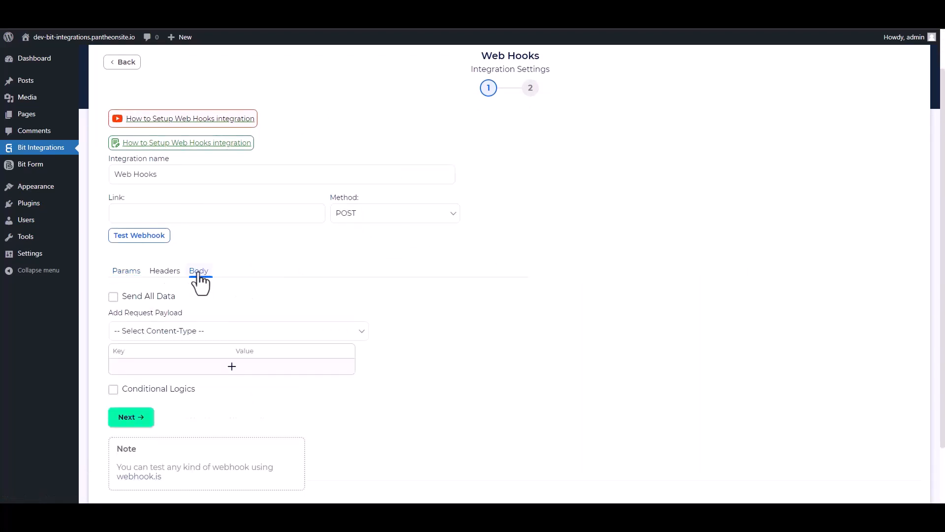
click(114, 297)
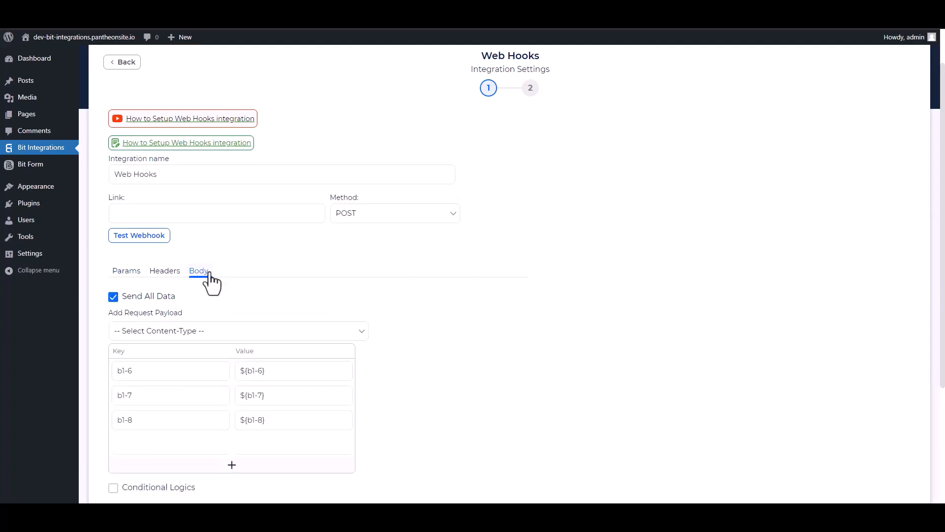
click(194, 330)
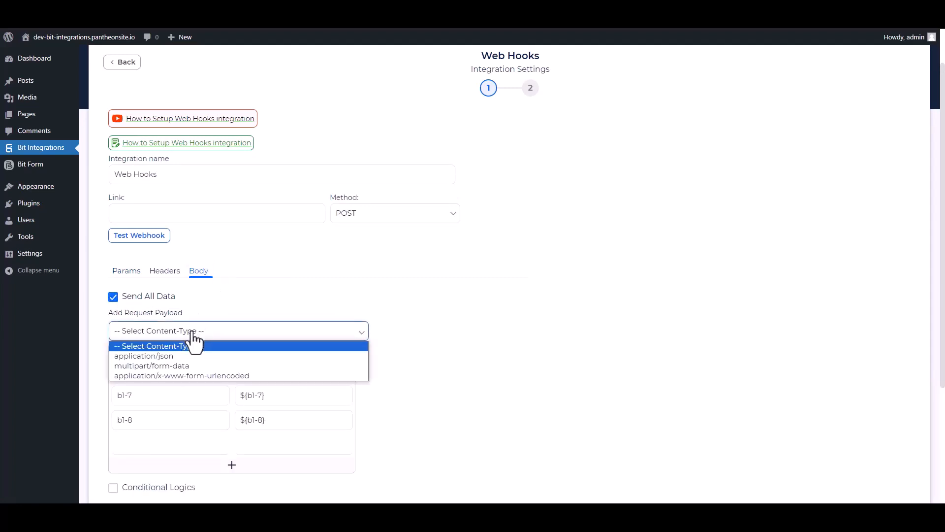
click(170, 359)
scroll(323, 288, up, 1)
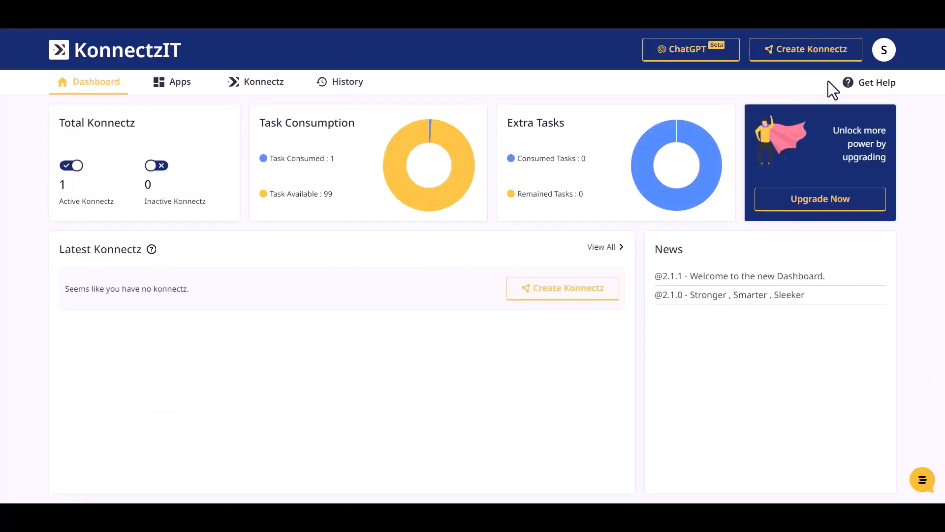
Create a new Konnectz in KonnectzIT and place a Webhook app on its canvas
click(821, 54)
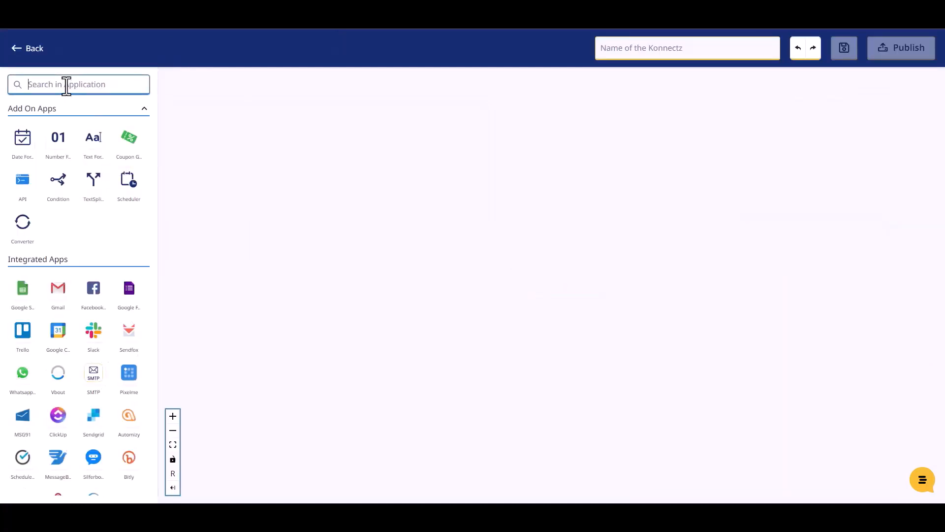
text(web)
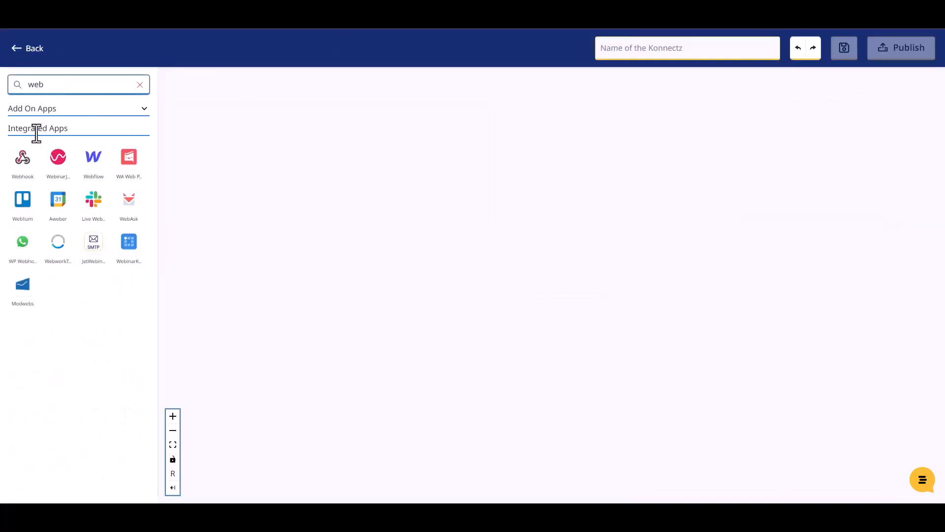
drag(24, 167, 283, 208)
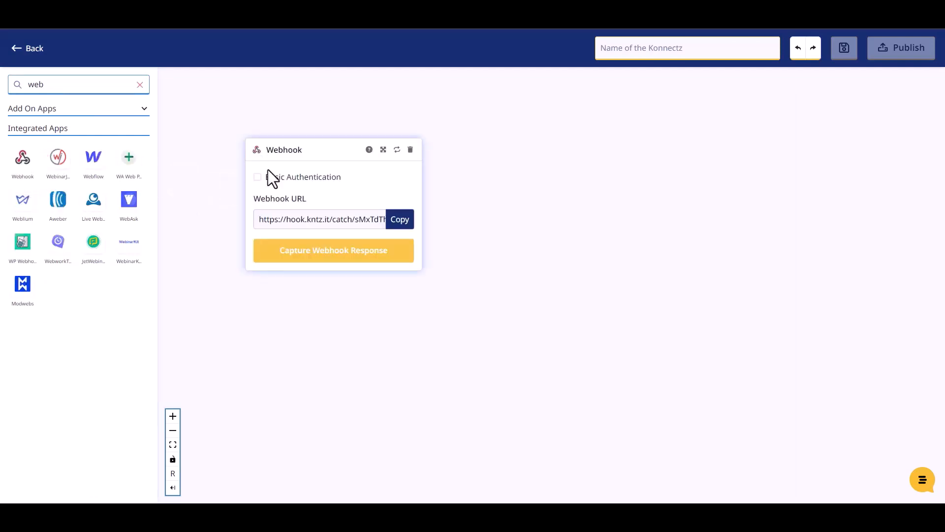
Start capturing the KonnectzIT webhook response and paste its copied URL as the link in the Bit Integrations webhook settings
click(401, 225)
click(344, 259)
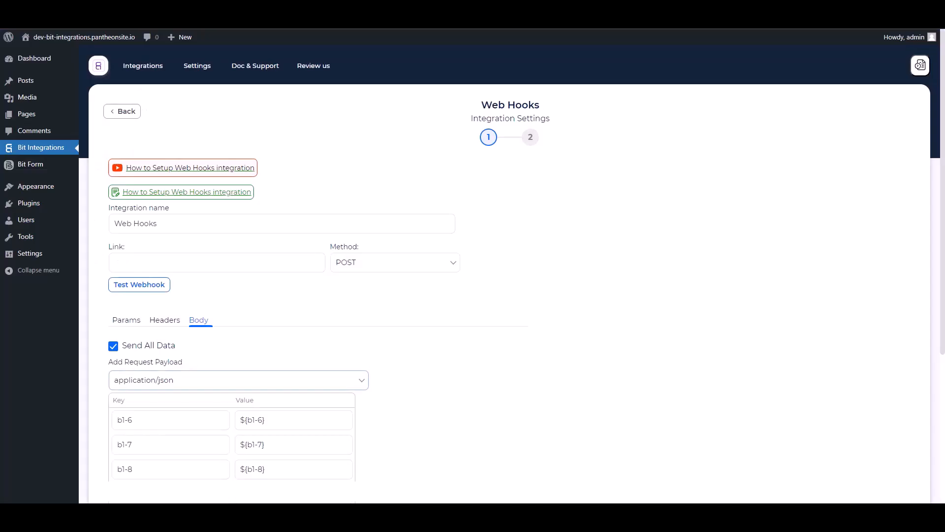
click(227, 269)
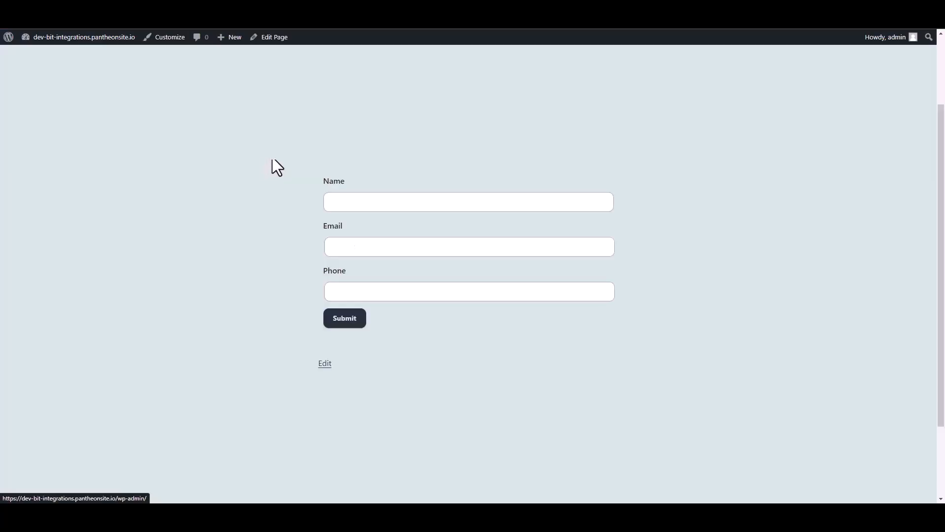
Fill in the website form with the name Bit Integrations, a contact e-mail and a phone number, and submit it
click(354, 203)
text(Bit)
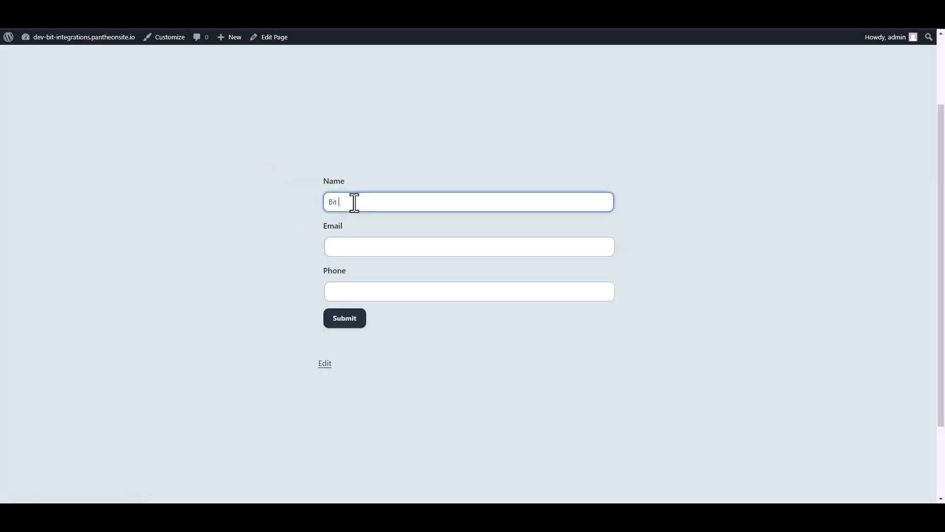
text( Integrations)
click(344, 248)
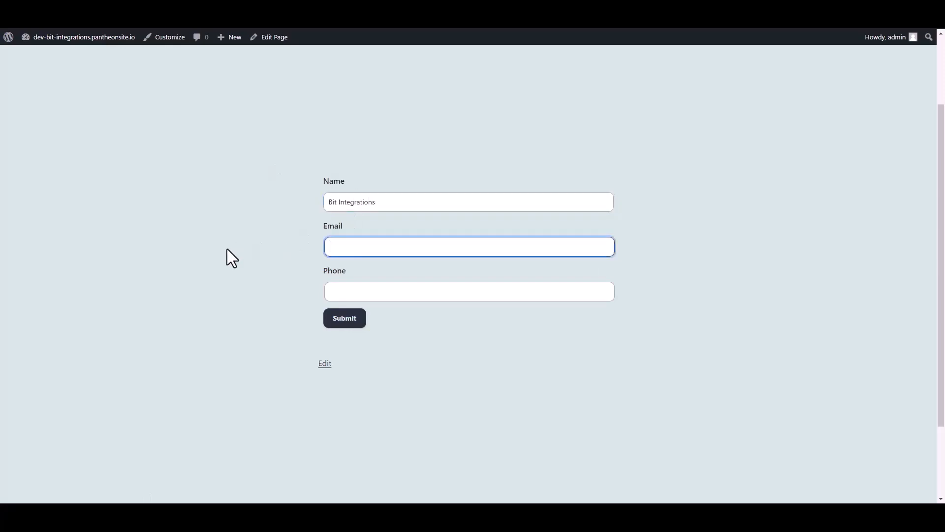
click(328, 291)
text(444555666)
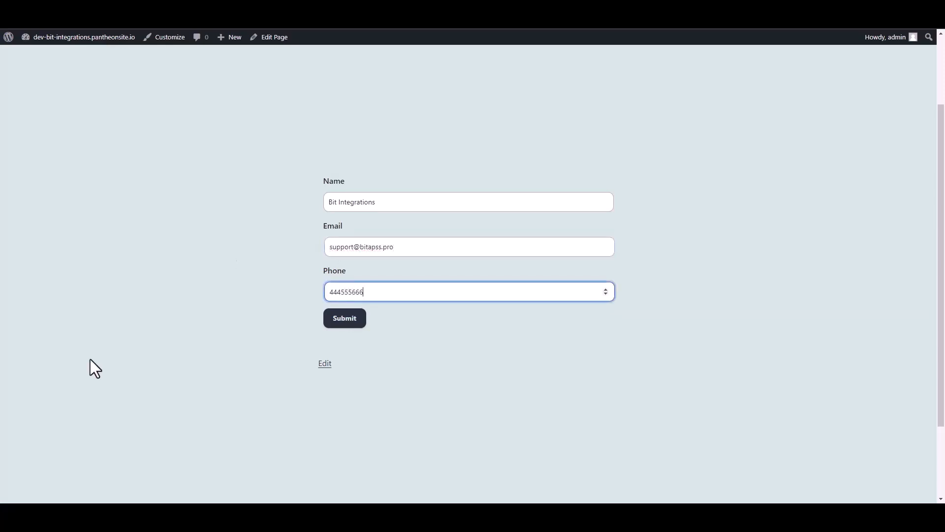
click(350, 320)
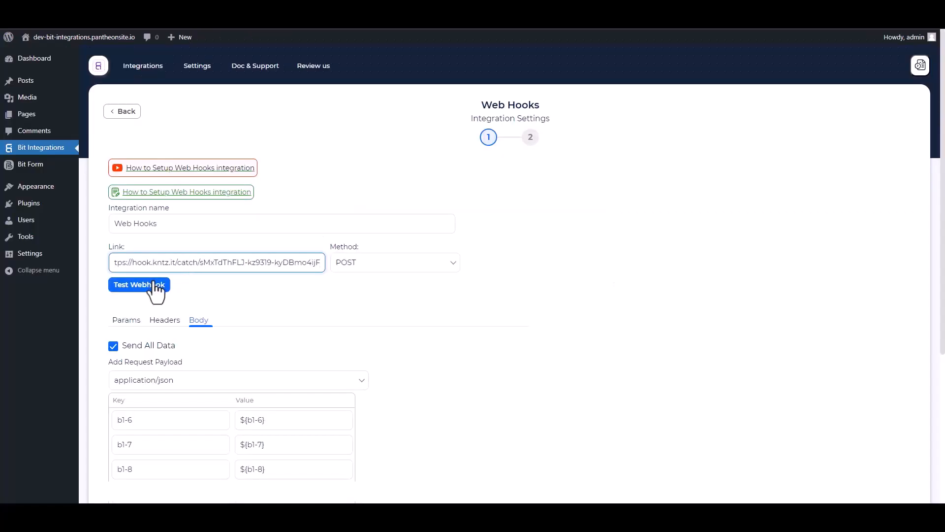
Test the webhook in Bit Integrations, then finish and save the Web Hooks integration
click(154, 284)
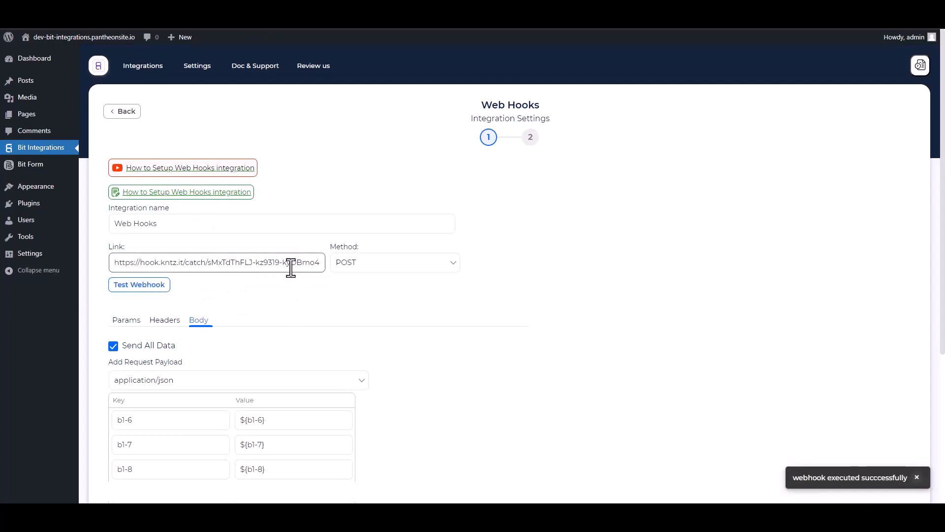
scroll(291, 266, down, 5)
click(137, 352)
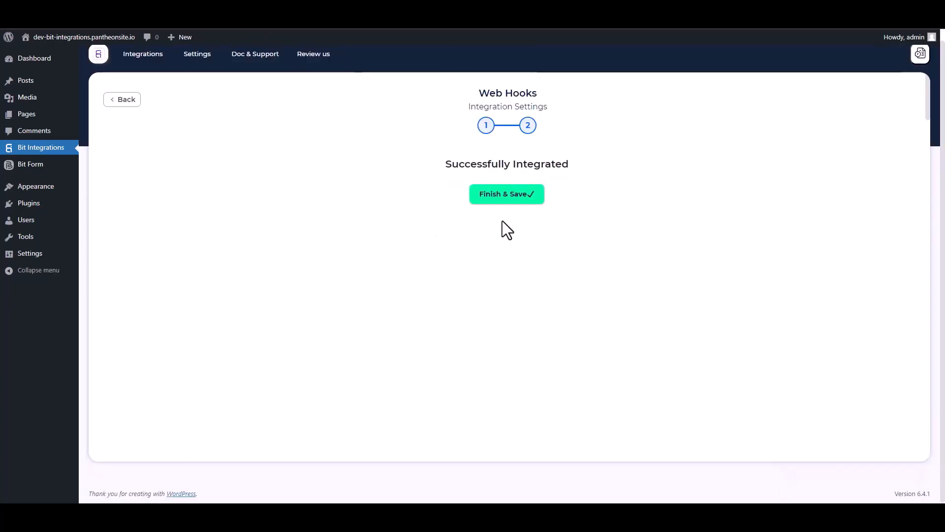
click(507, 195)
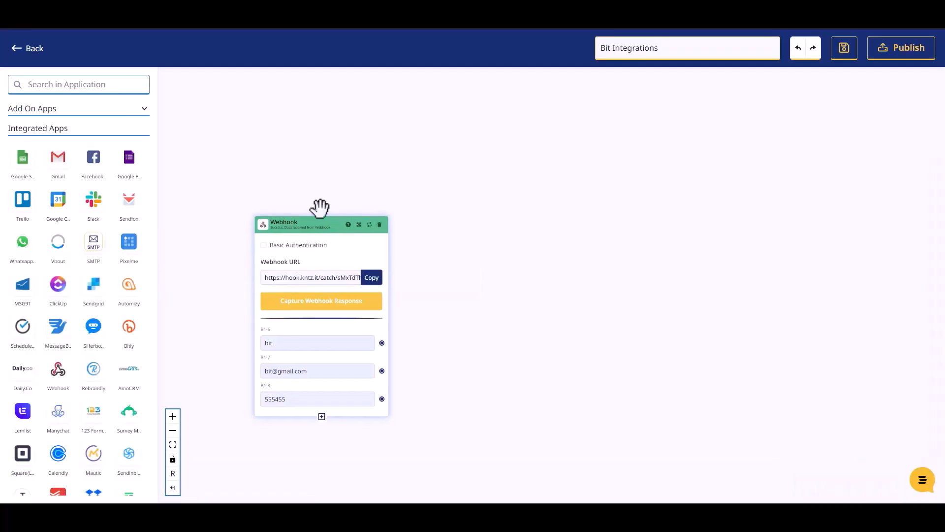
In KonnectzIT, search the apps for "mailer" and place Mailer Lite on the canvas beside the Webhook block
drag(321, 207, 316, 186)
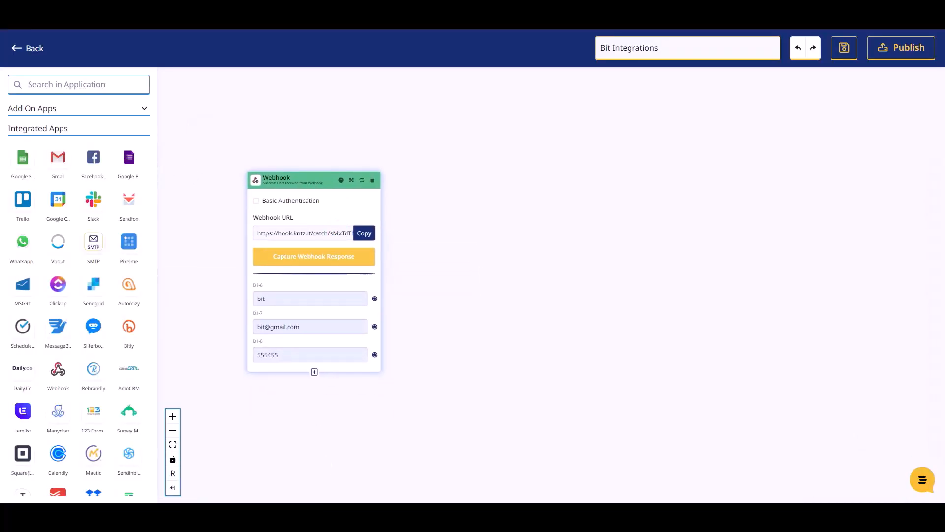
click(72, 83)
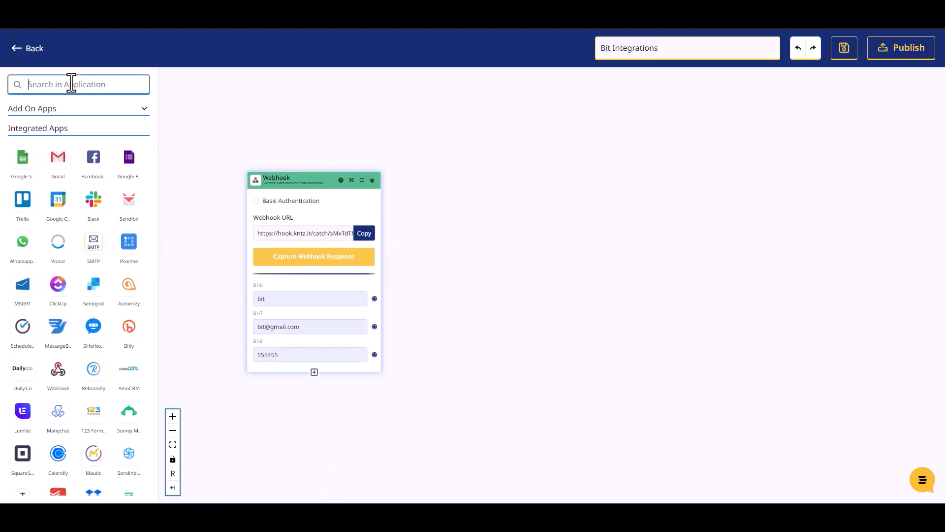
text(mailer)
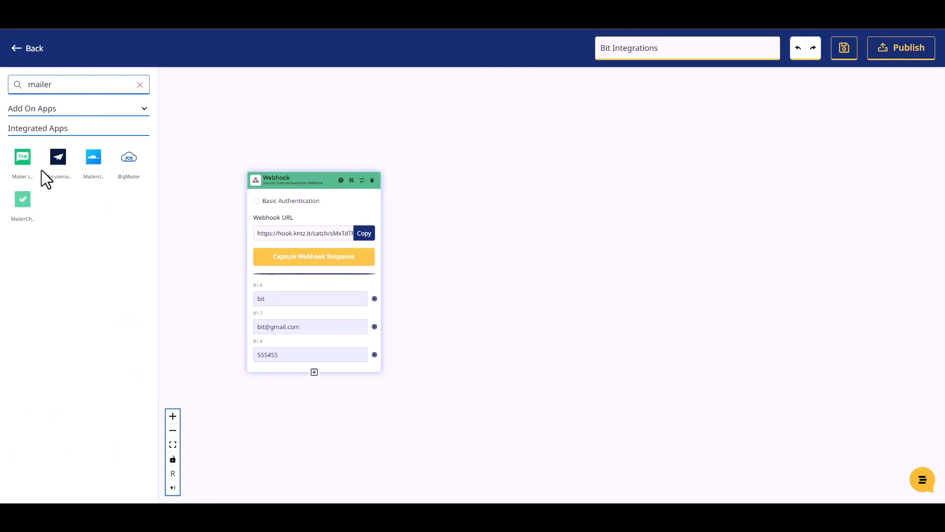
drag(23, 168, 503, 220)
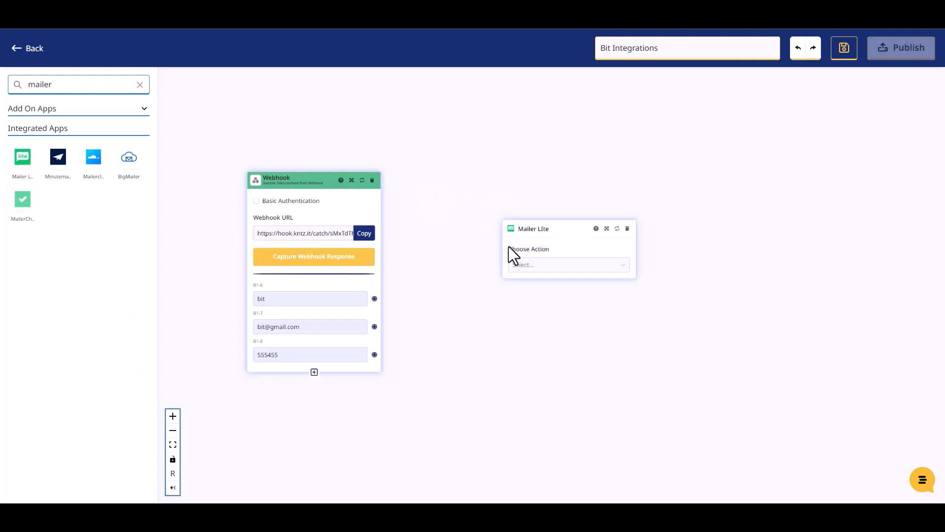
Set the Mailer Lite action to Create Or Update Subscriber with Mailer LIte Account #1, and move the block closer to the Webhook
click(522, 264)
click(539, 290)
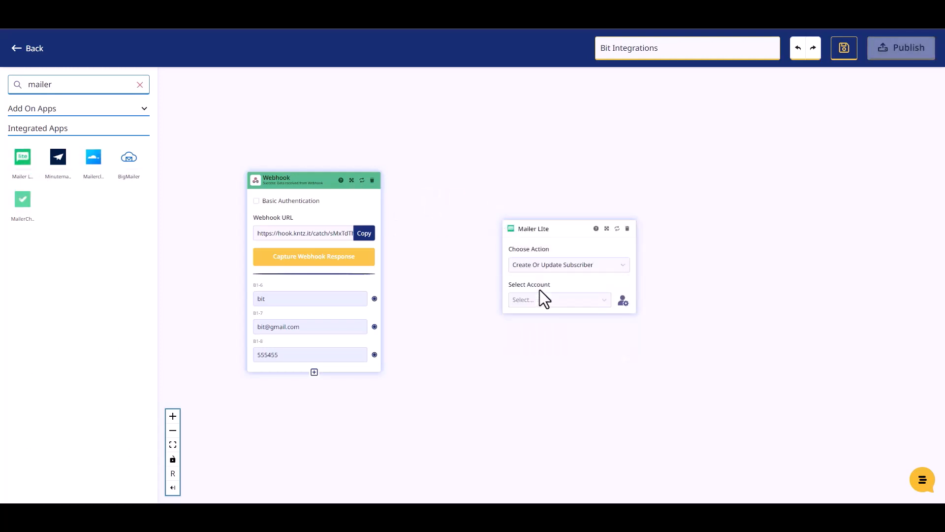
click(527, 302)
click(530, 320)
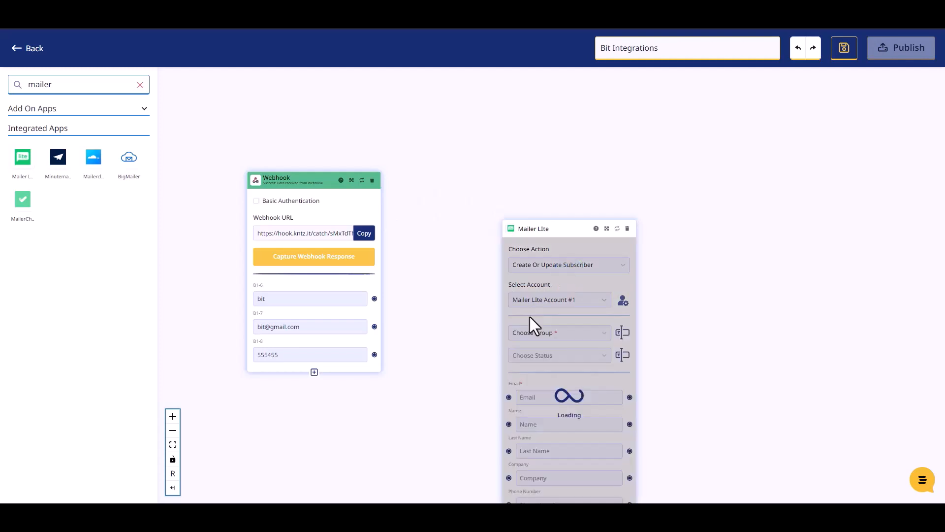
drag(538, 231, 482, 141)
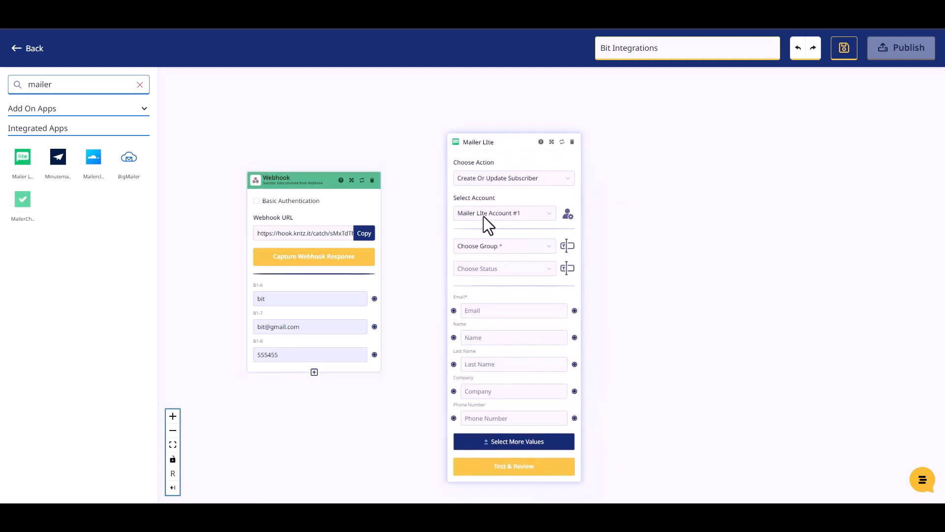
Choose the account owner's group and the status Active for the Mailer Lite subscriber, and move the block slightly up
click(498, 247)
click(492, 267)
click(497, 268)
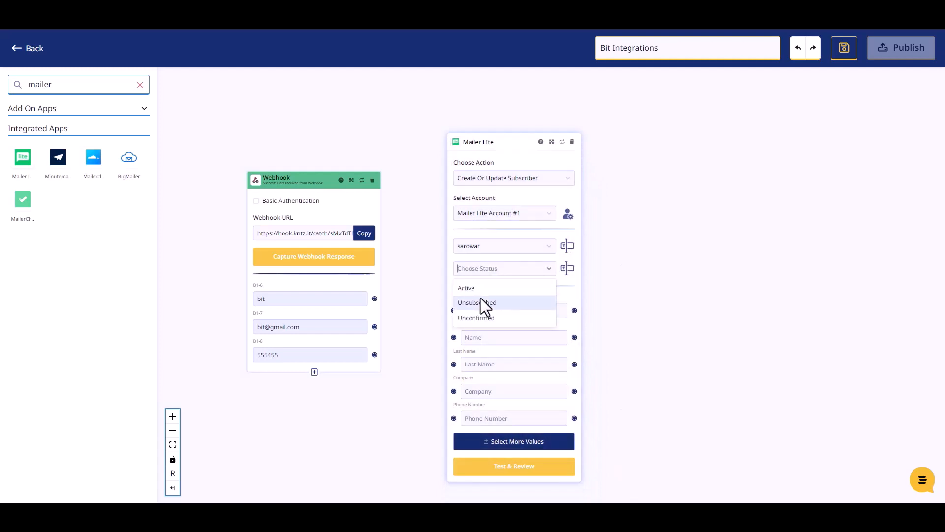
click(475, 294)
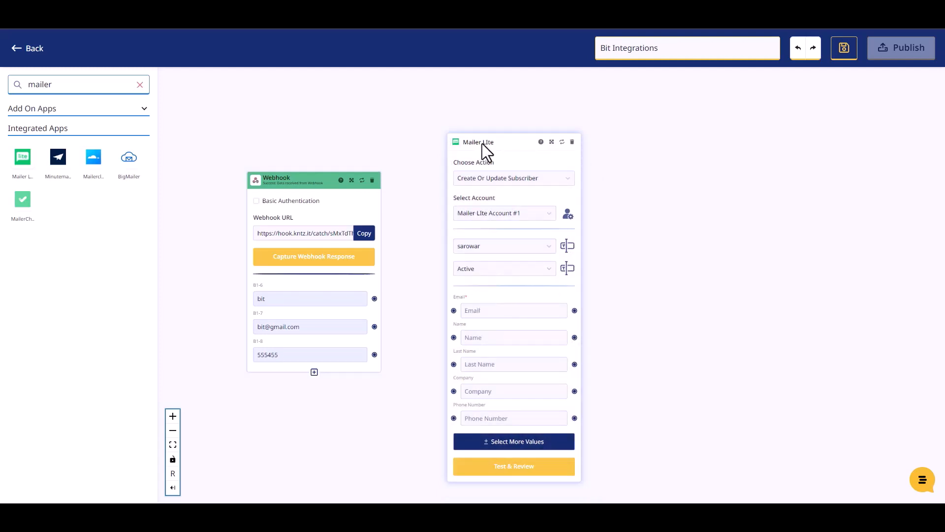
drag(483, 143, 479, 127)
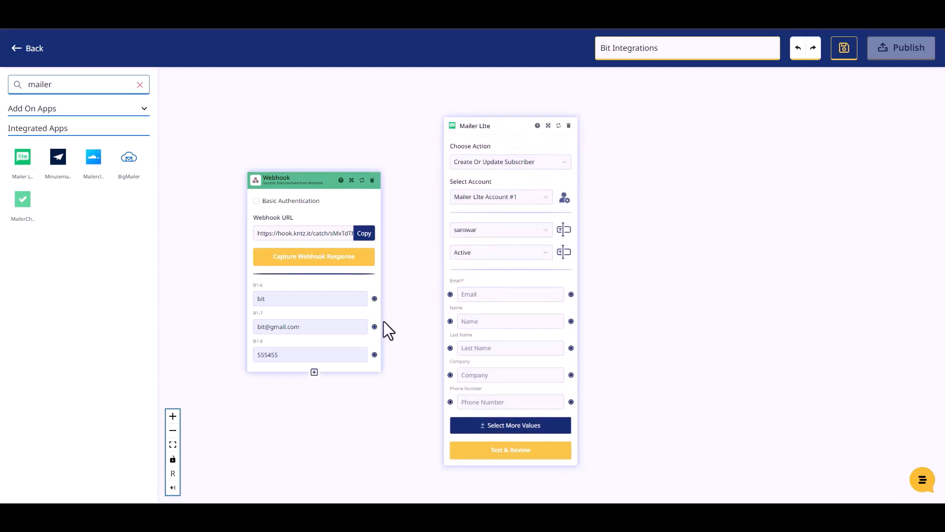
Map the webhook's name, e-mail and phone values to the Name, Email and Phone Number fields of Mailer Lite
drag(375, 301, 449, 321)
drag(372, 341, 448, 295)
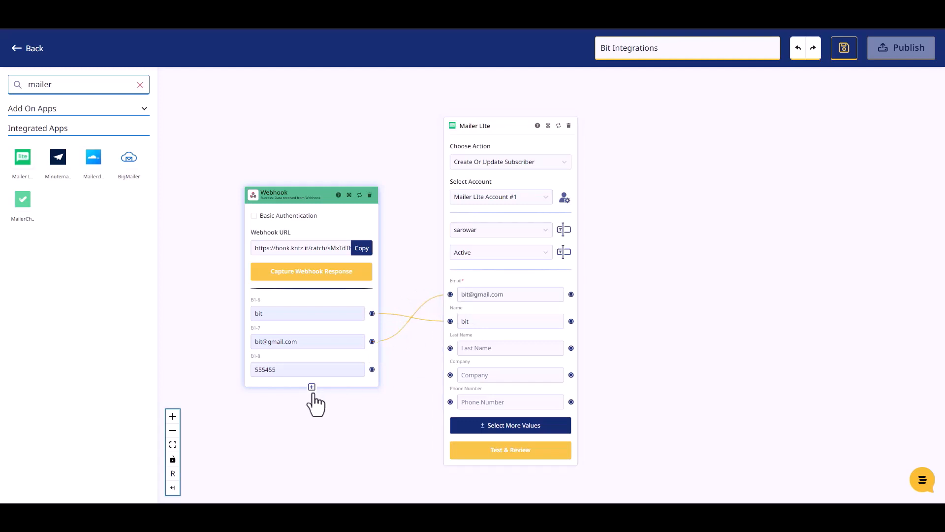
drag(370, 370, 447, 401)
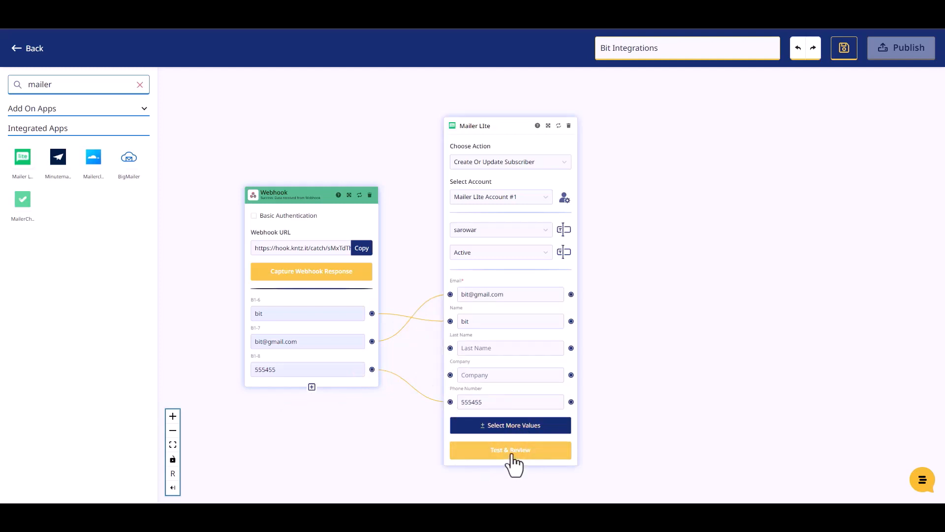
Test the Mailer Lite action, review its response and publish the Bit Integrations workflow
click(511, 449)
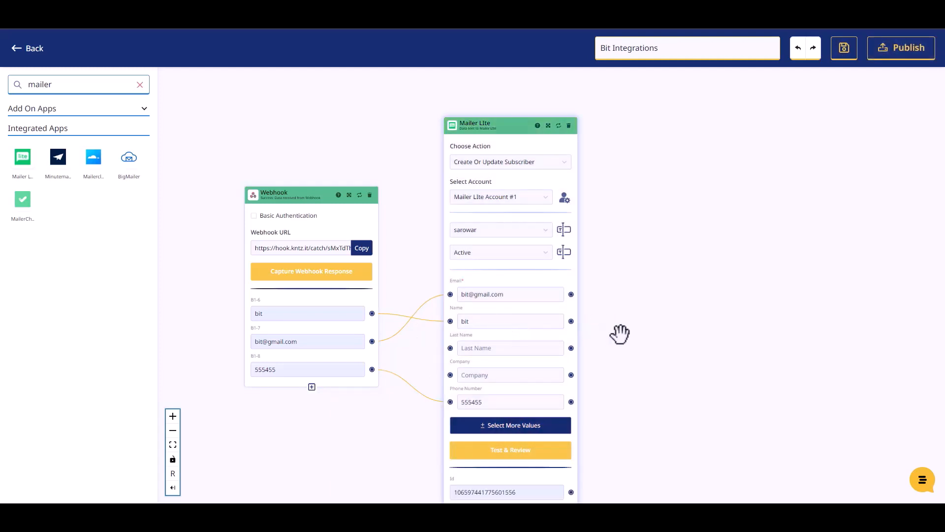
scroll(614, 348, down, 3)
scroll(586, 345, up, 2)
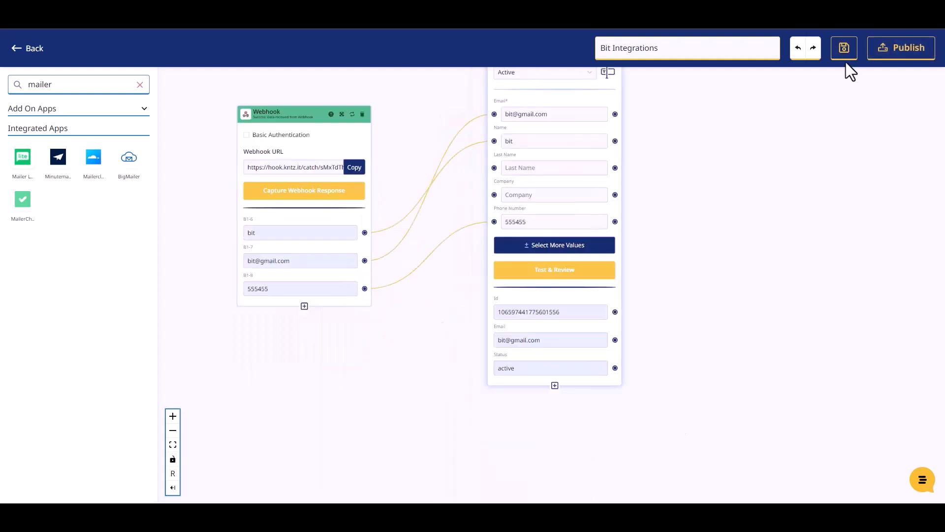
click(881, 51)
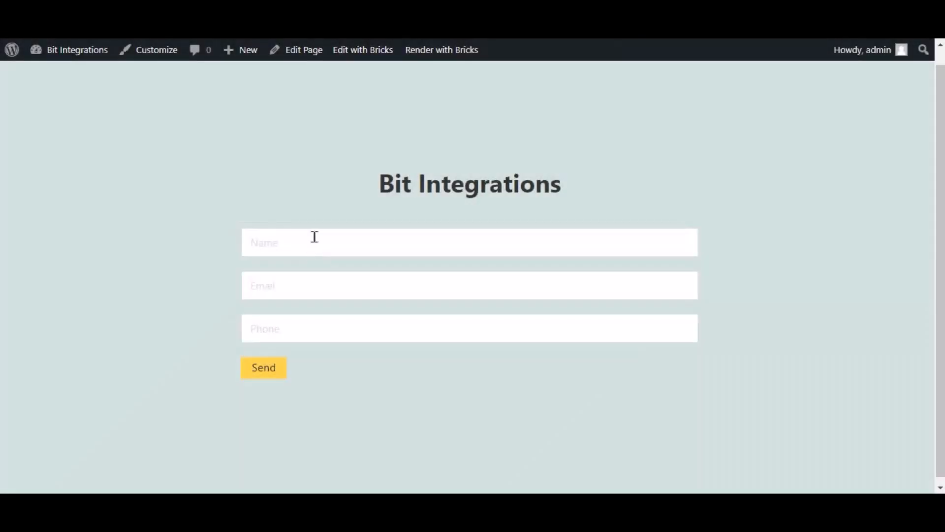
On the website form, enter the name Bit Integrations, a support e-mail and a phone number, and submit it
click(314, 236)
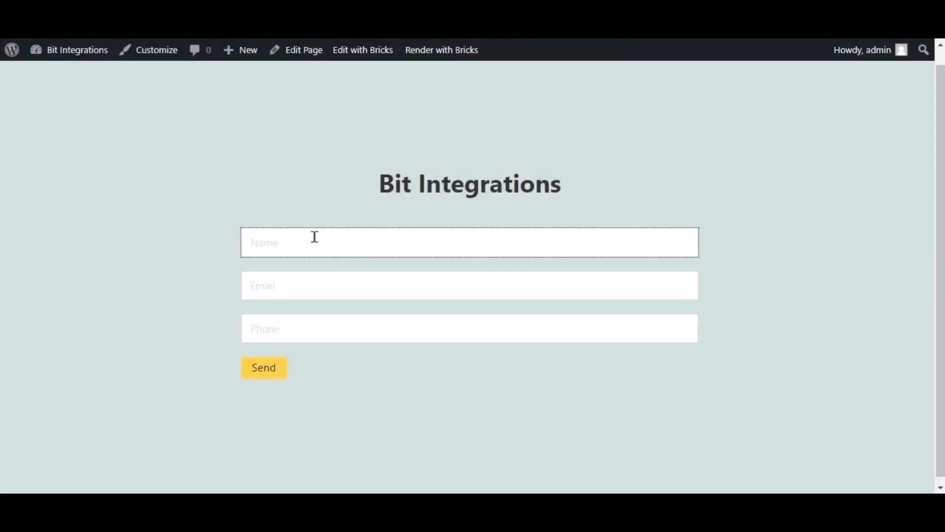
text(Bit Ine)
key(BackSpace)
key(BackSpace)
key(BackSpace)
key(BackSpace)
key(BackSpace)
key(BackSpace)
key(BackSpace)
text(Bit Integrations)
key(Tab)
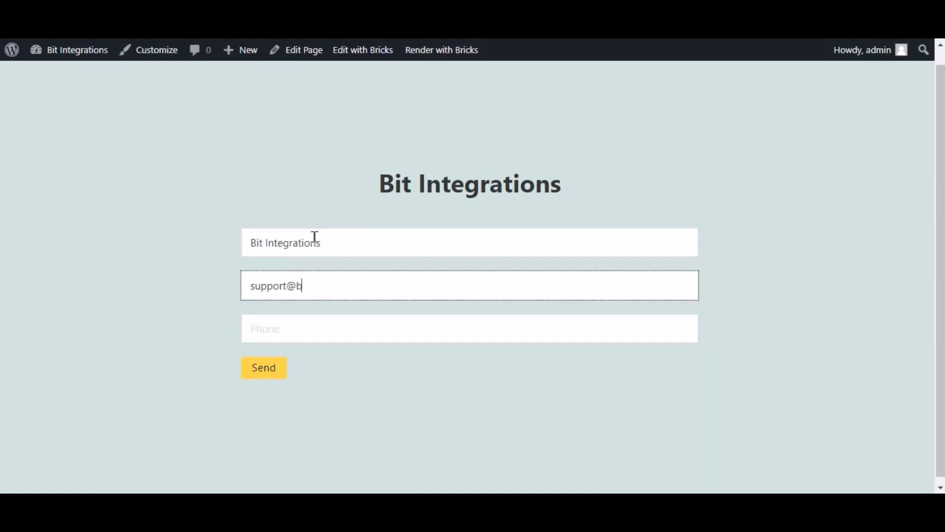
key(Tab)
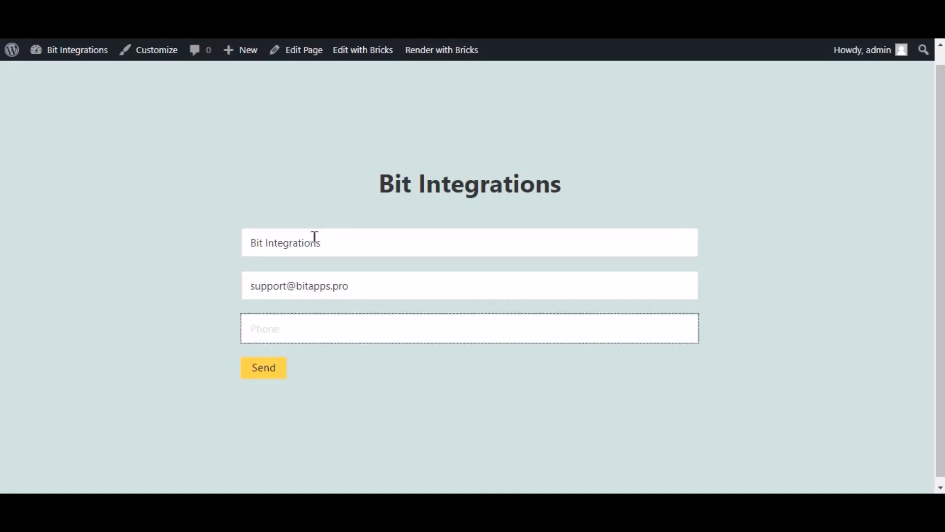
text(444555666)
click(284, 372)
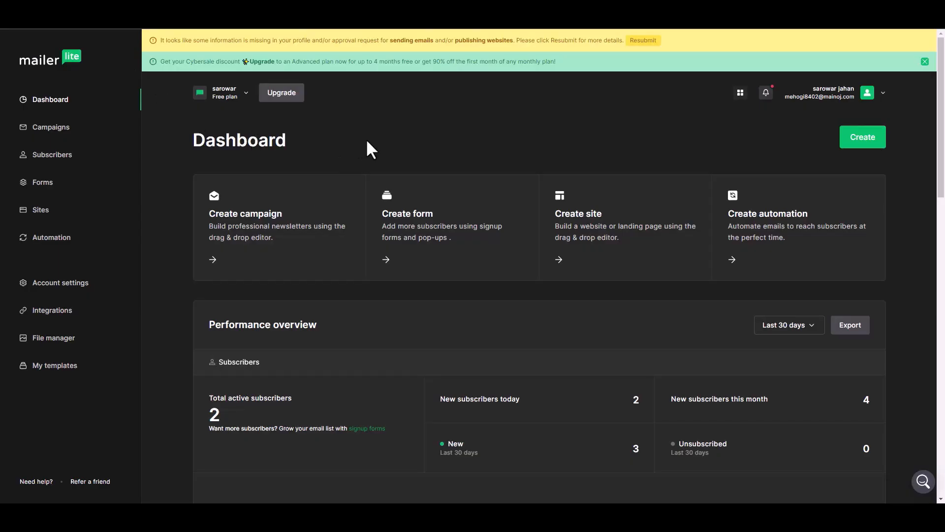
In MailerLite, open the newest subscriber's profile and check its e-mail, group, name and phone details
click(61, 155)
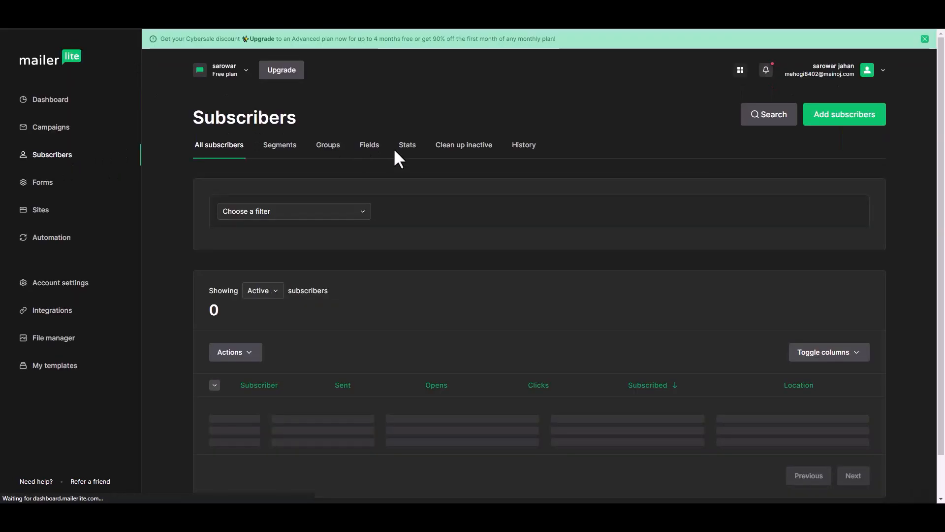
scroll(315, 391, down, 1)
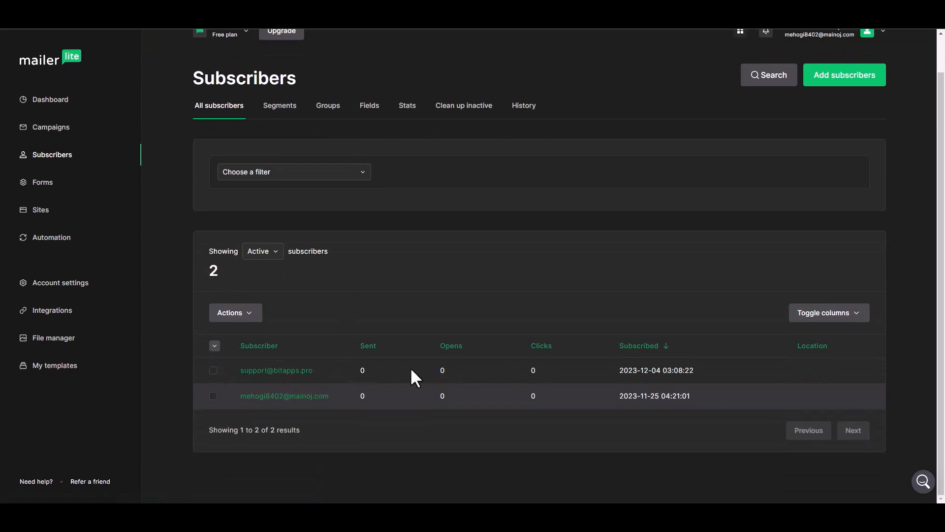
click(296, 374)
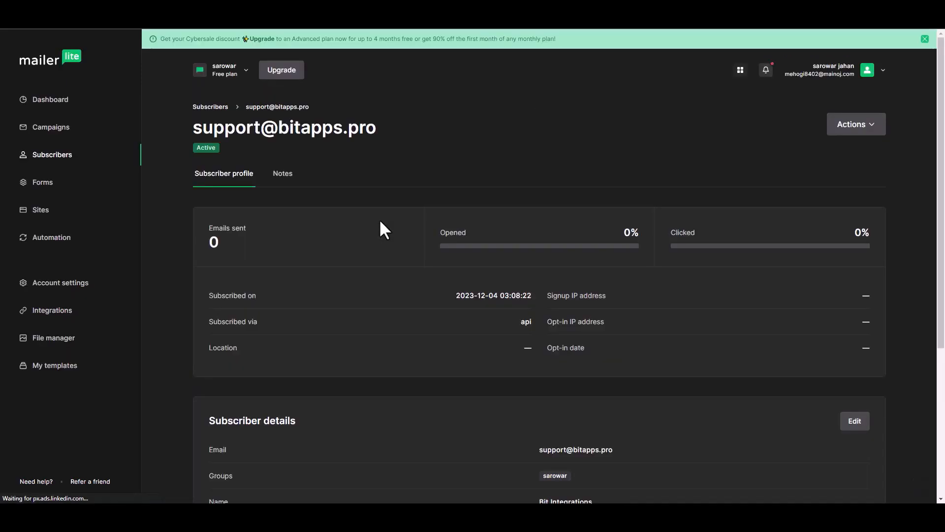
scroll(441, 269, down, 4)
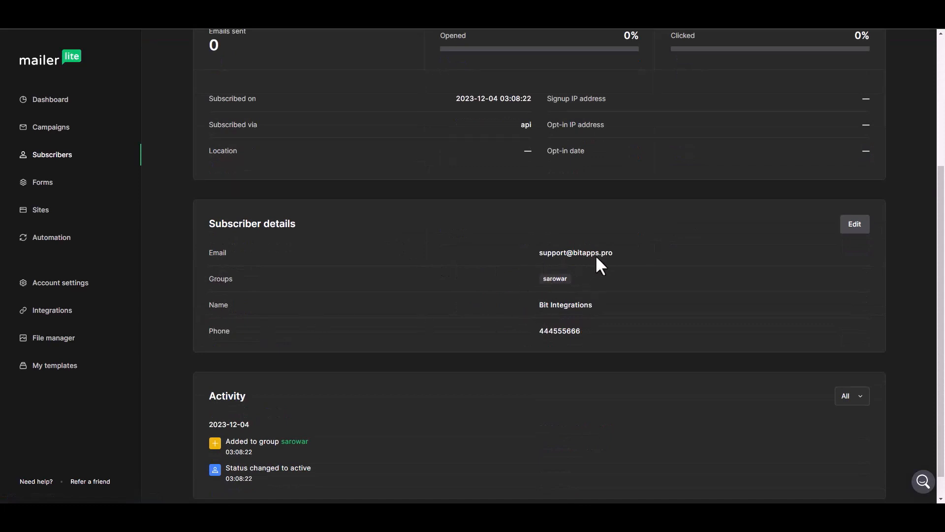
scroll(447, 321, up, 4)
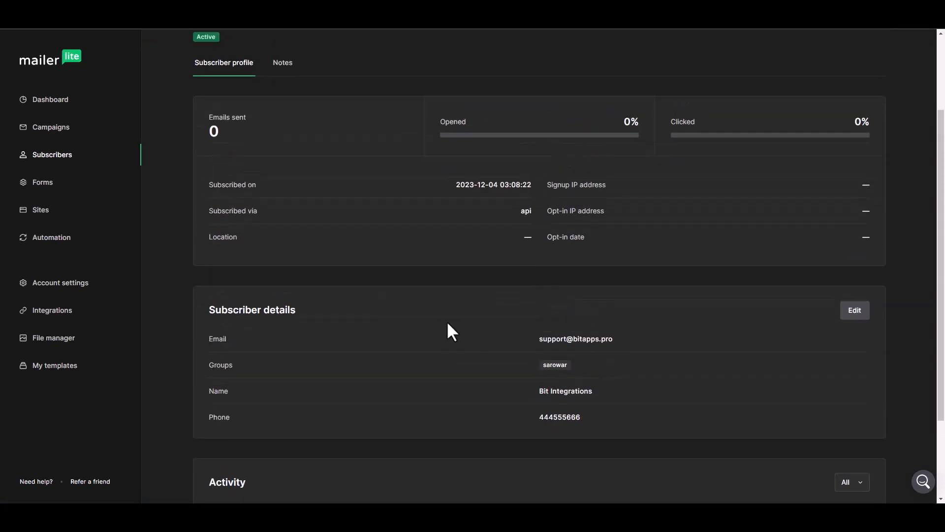